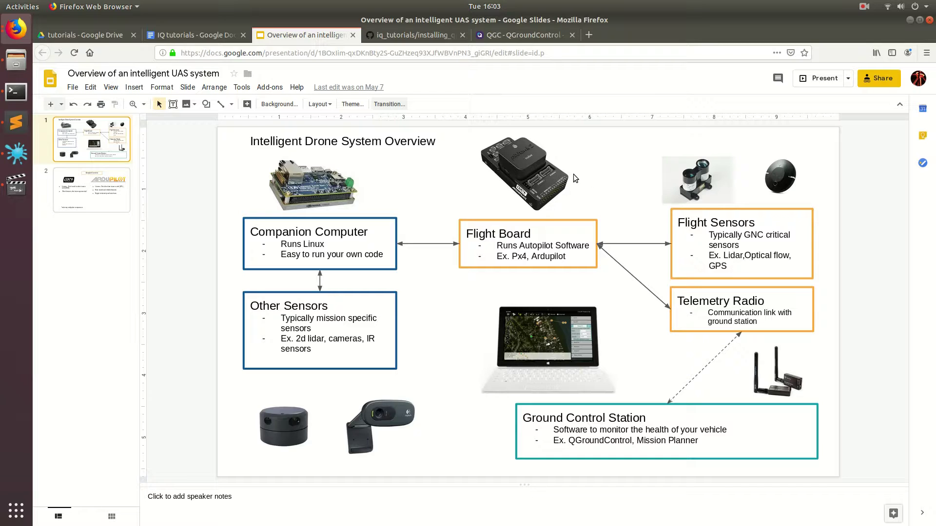
Find the wget download command in the iq_tutorials QGroundControl install guide and select it.
click(430, 34)
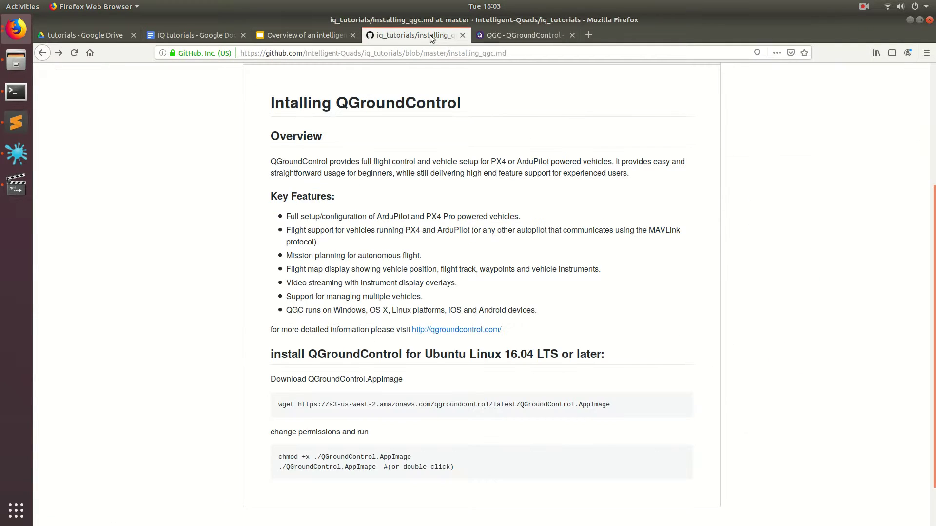
scroll(513, 205, up, 4)
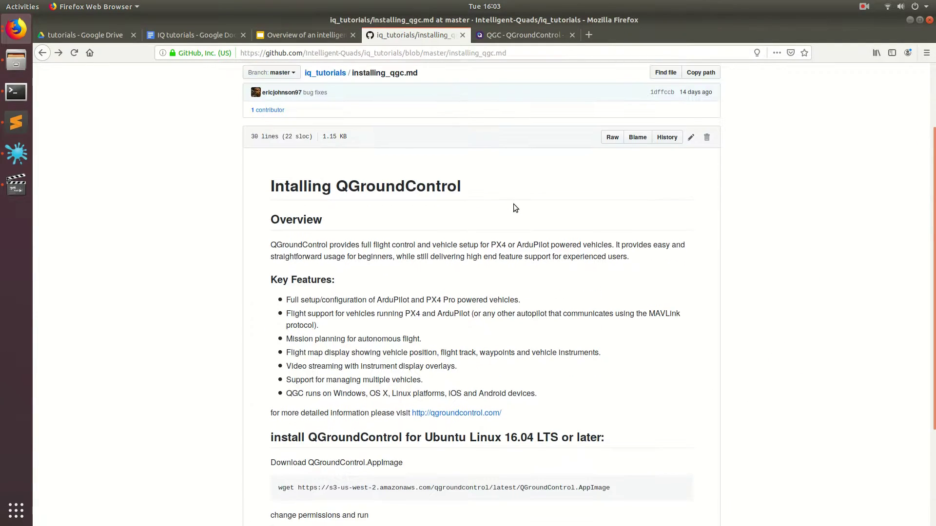
scroll(507, 229, down, 2)
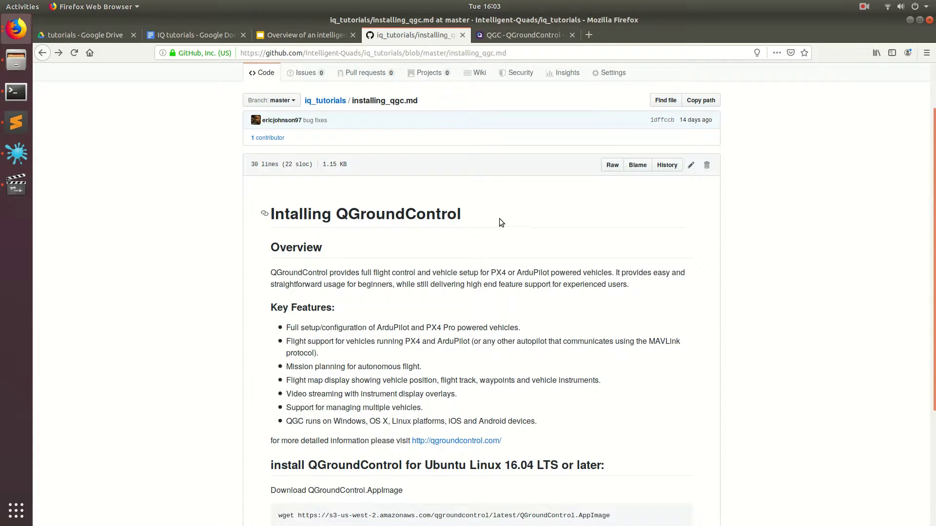
scroll(499, 218, down, 2)
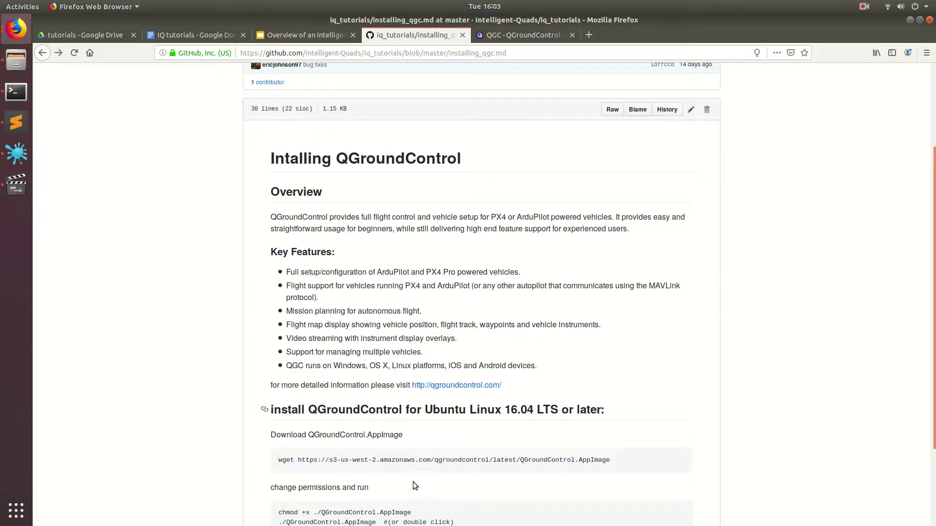
double_click(422, 460)
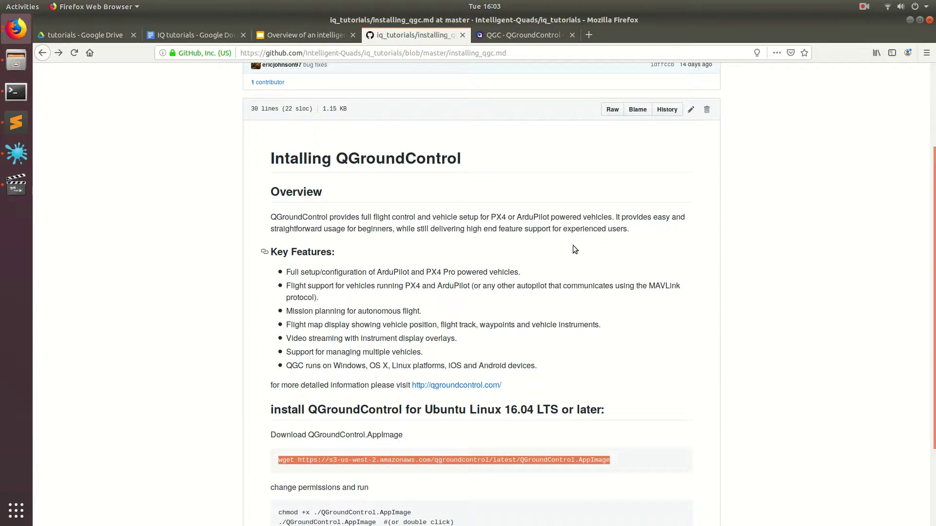
click(16, 92)
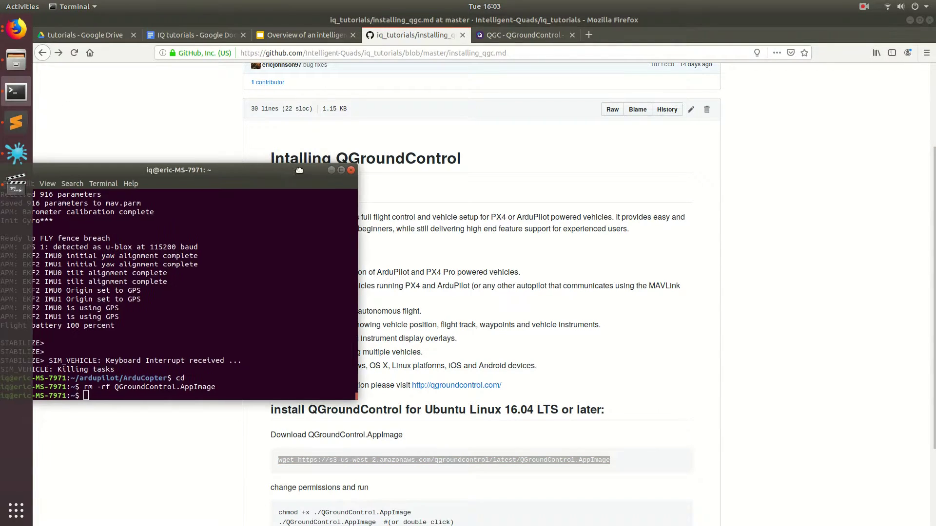
Run the guide's wget command in Terminal to download QGroundControl.AppImage (74.44M) into the home folder.
drag(312, 160, 677, 124)
click(363, 460)
triple_click(363, 459)
key(ctrl+c)
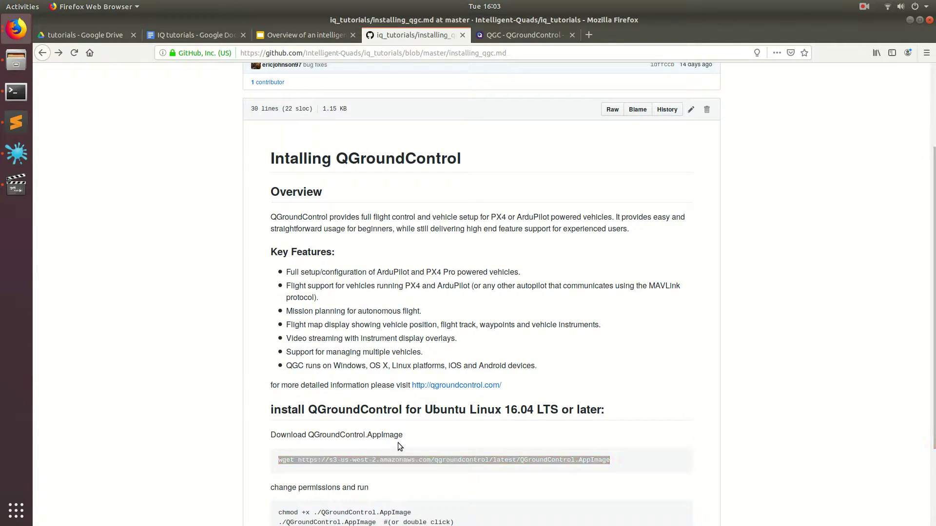
key(alt+Tab)
key(ctrl+shift+v)
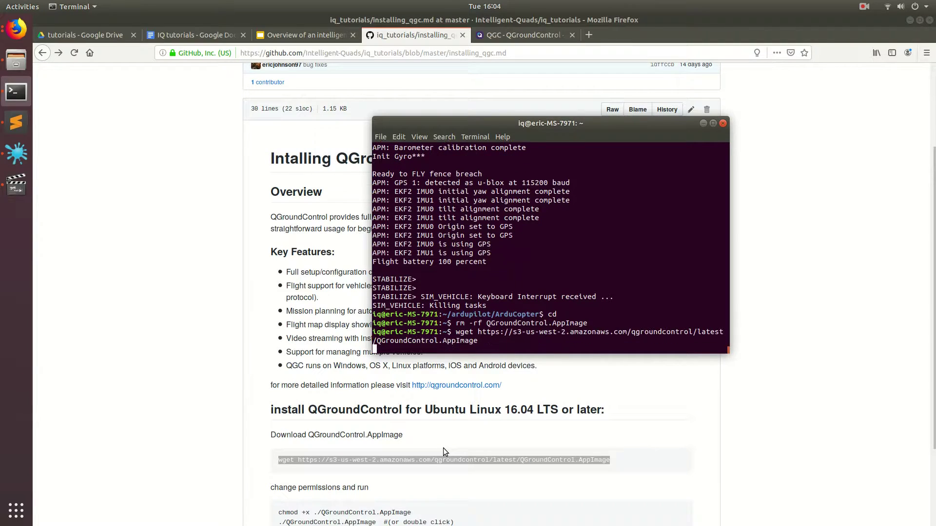
key(Return)
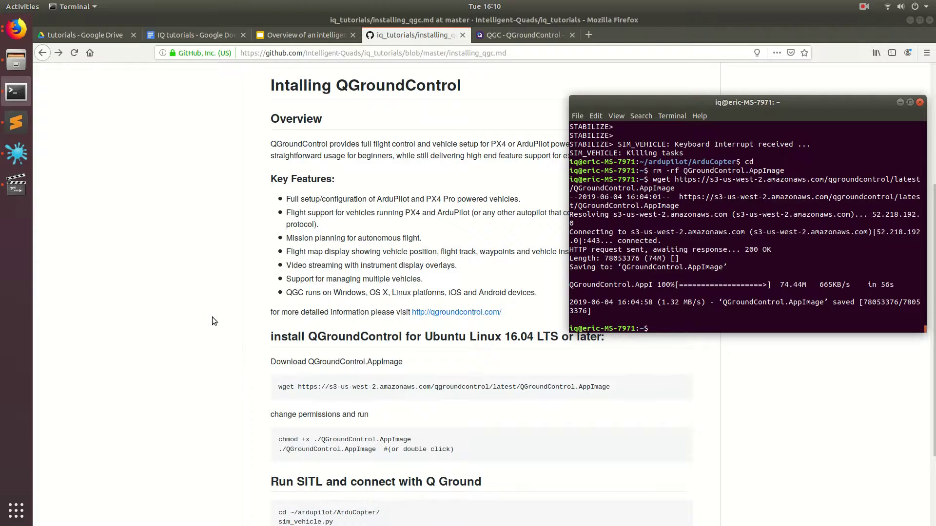
Make QGroundControl.AppImage executable with the guide's chmod command.
click(315, 444)
triple_click(314, 441)
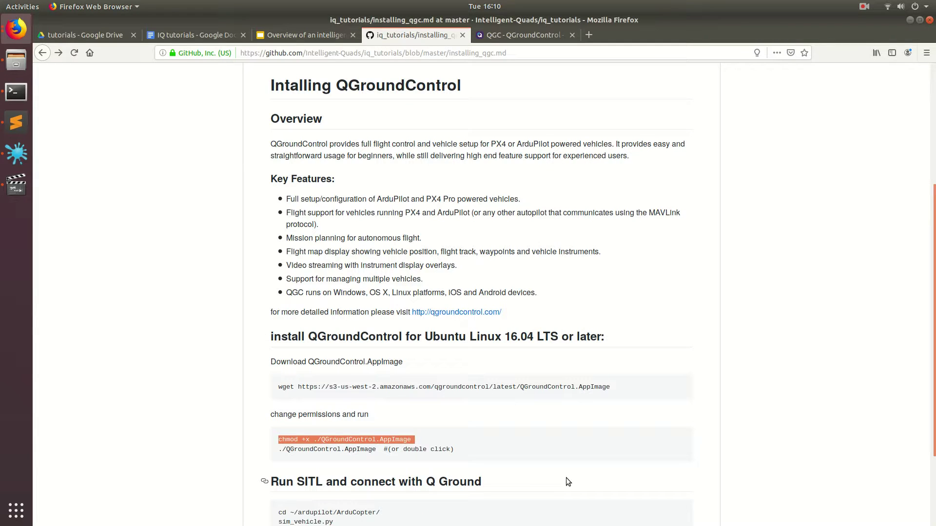
key(alt+Tab)
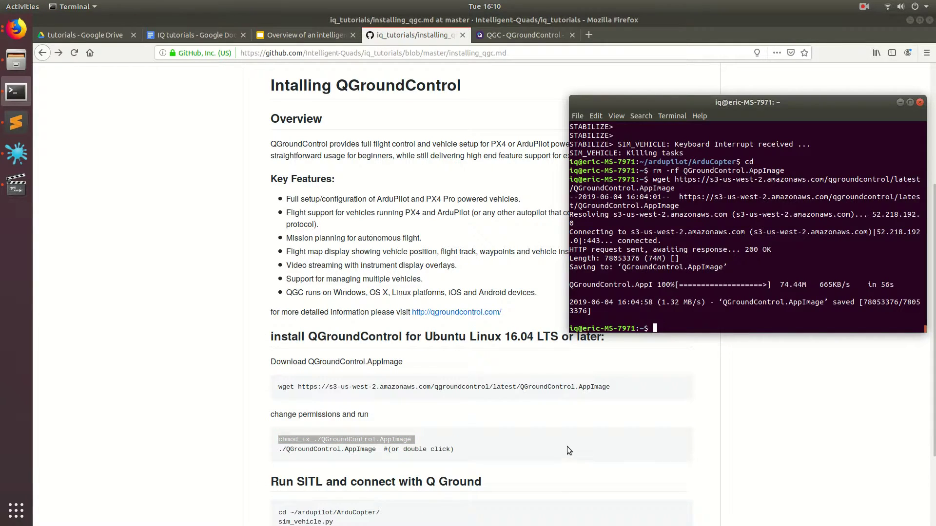
key(ctrl+c)
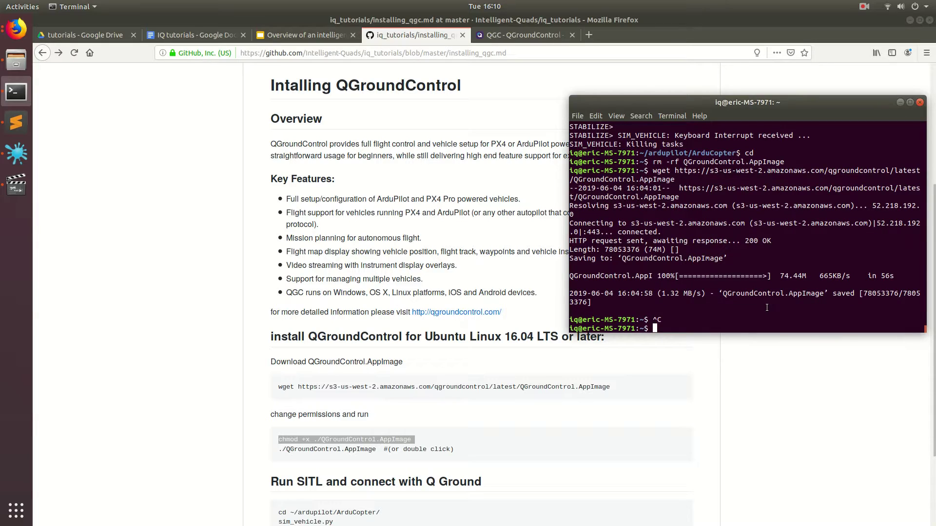
middle_click(767, 308)
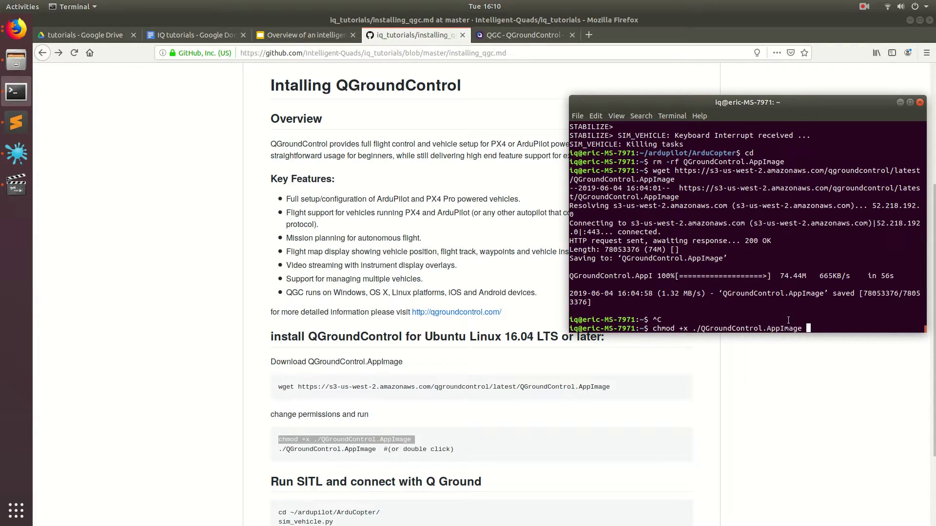
key(Return)
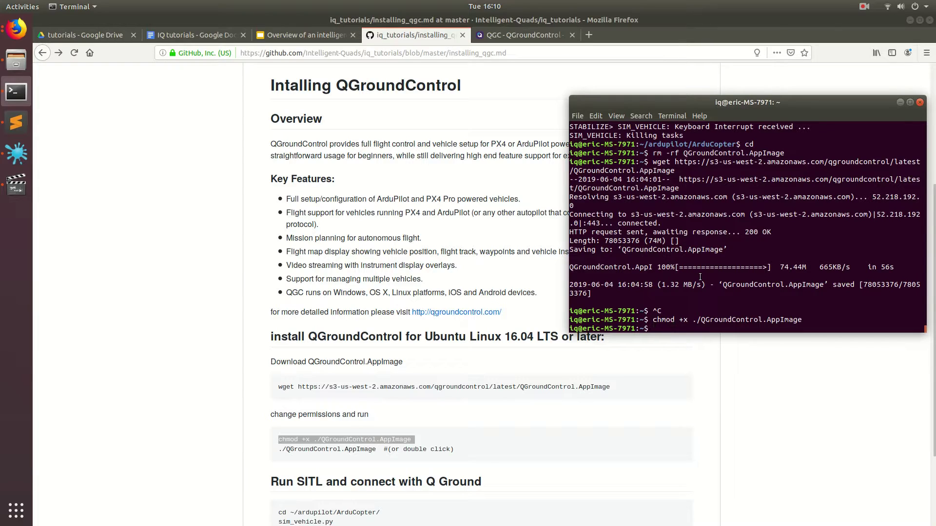
Launch QGroundControl by running ./QGroundControl.AppImage from the home folder.
text(./QGR)
key(Tab)
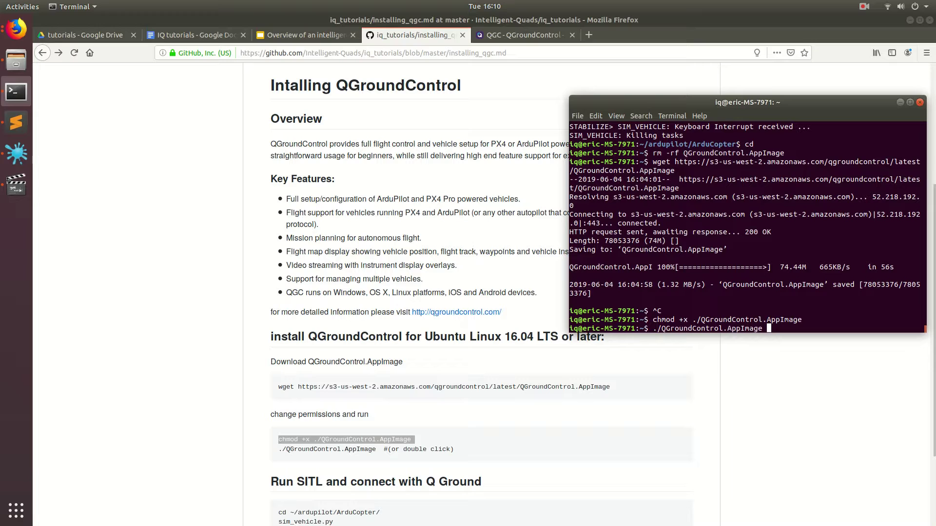
key(Return)
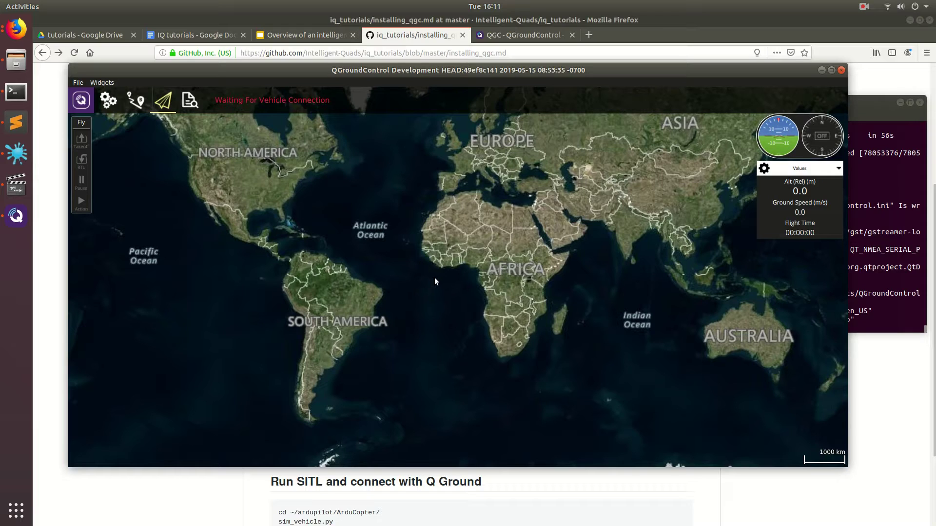
Look through the Plan, Fly and Vehicle Setup views, then bring the terminal launch log forward.
click(141, 106)
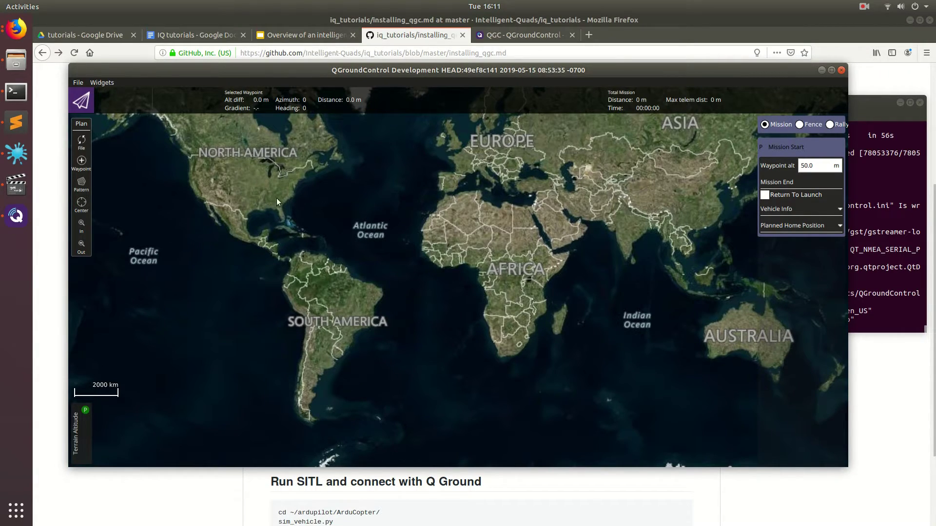
click(81, 102)
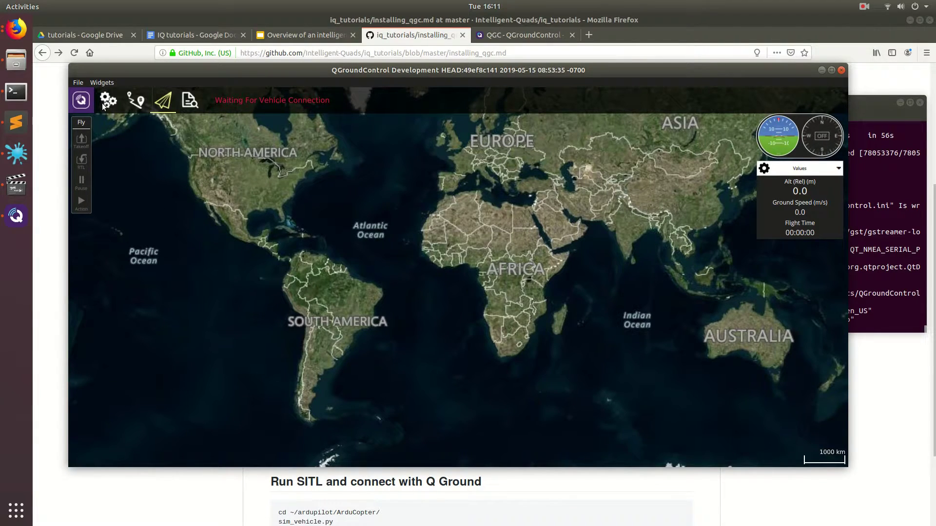
click(104, 105)
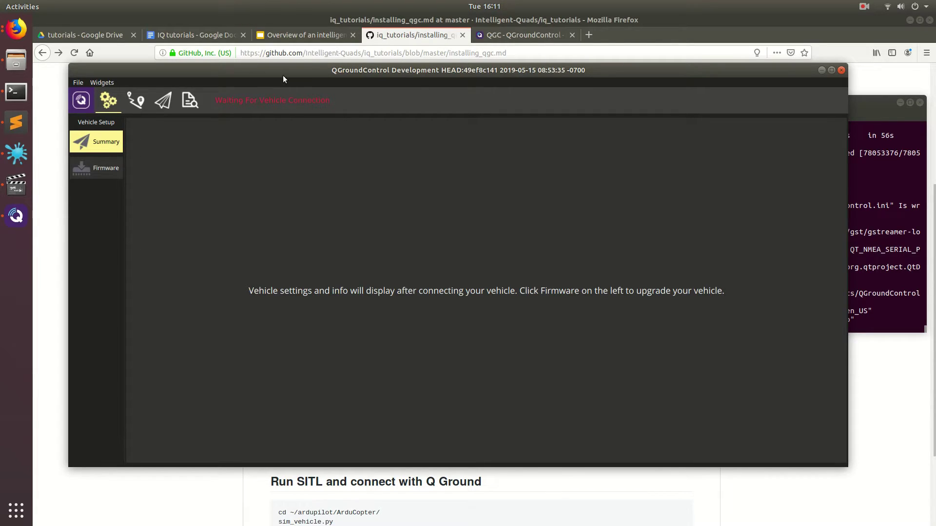
click(164, 103)
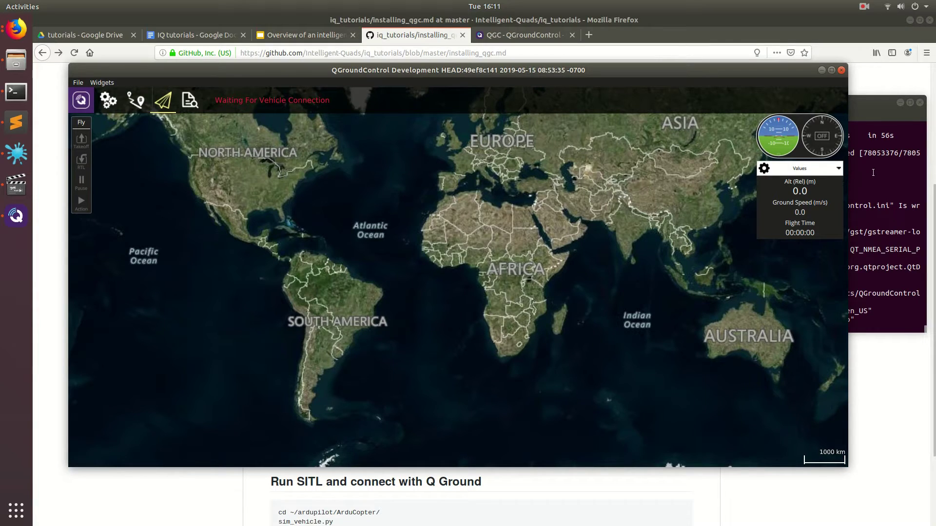
click(849, 181)
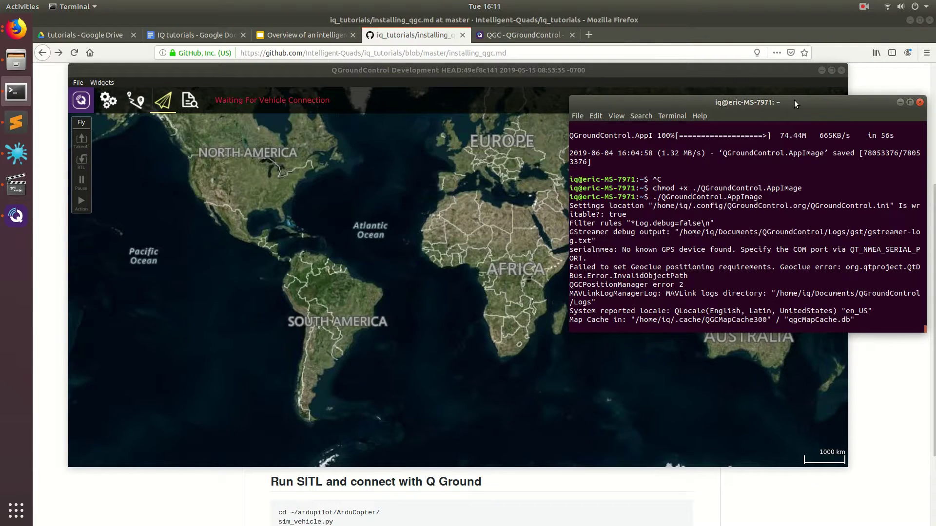
In a new terminal tab, run the tutorial's cd ~/ardupilot/ArduCopter and sim_vehicle.py commands.
key(ctrl+shift+t)
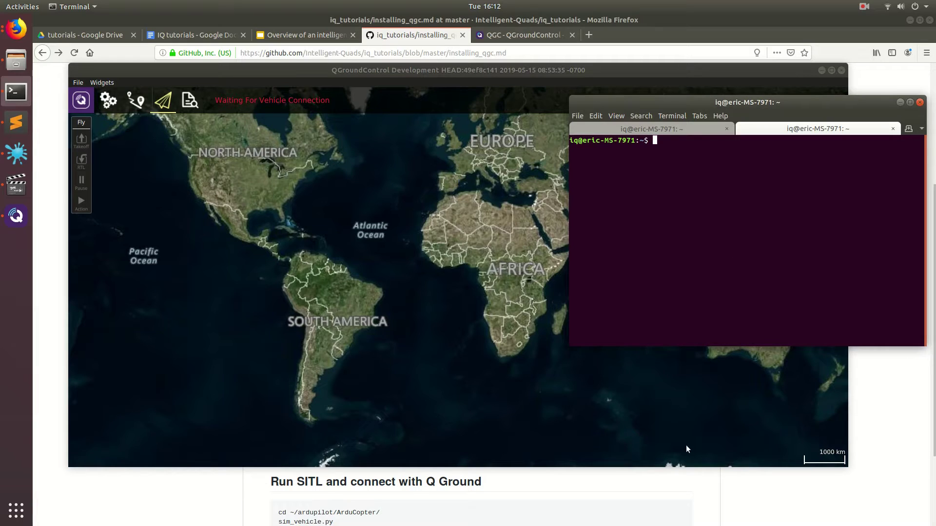
click(372, 509)
scroll(329, 417, down, 3)
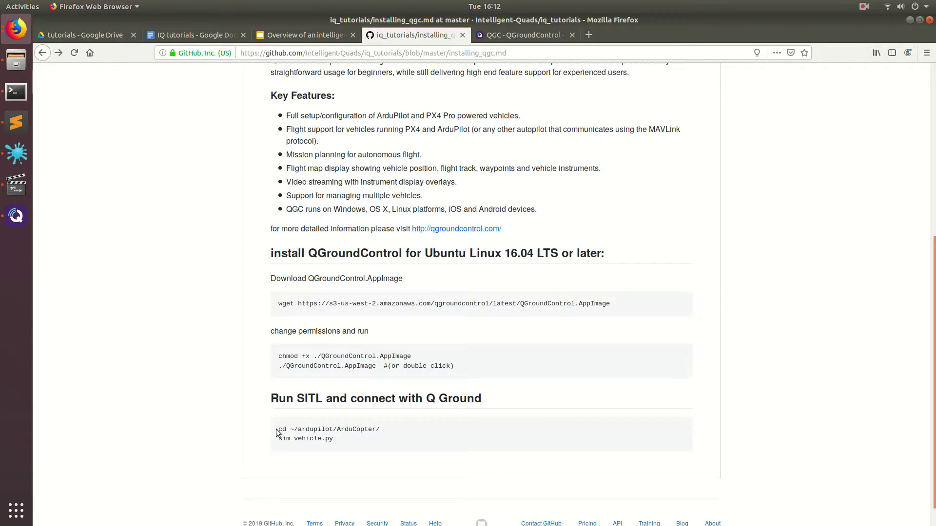
drag(276, 433, 334, 446)
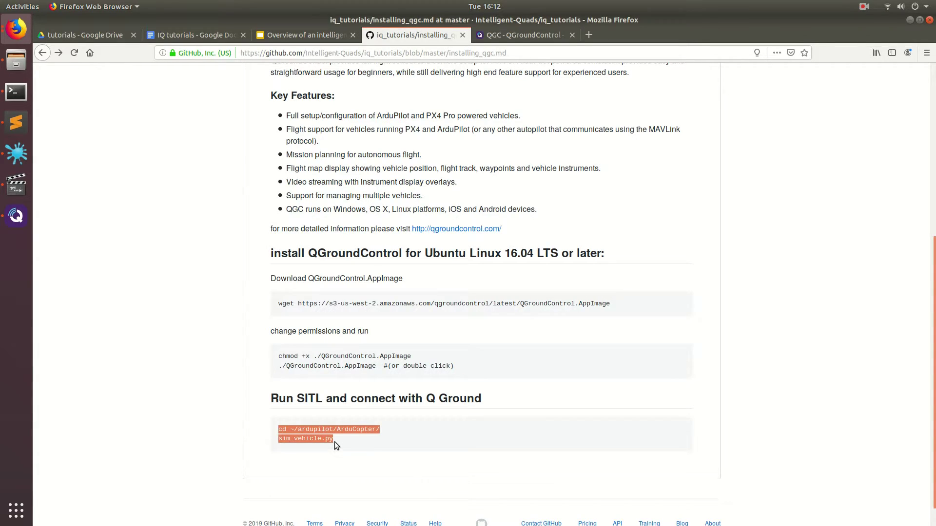
key(alt+Tab)
key(ctrl+shift+v)
key(Return)
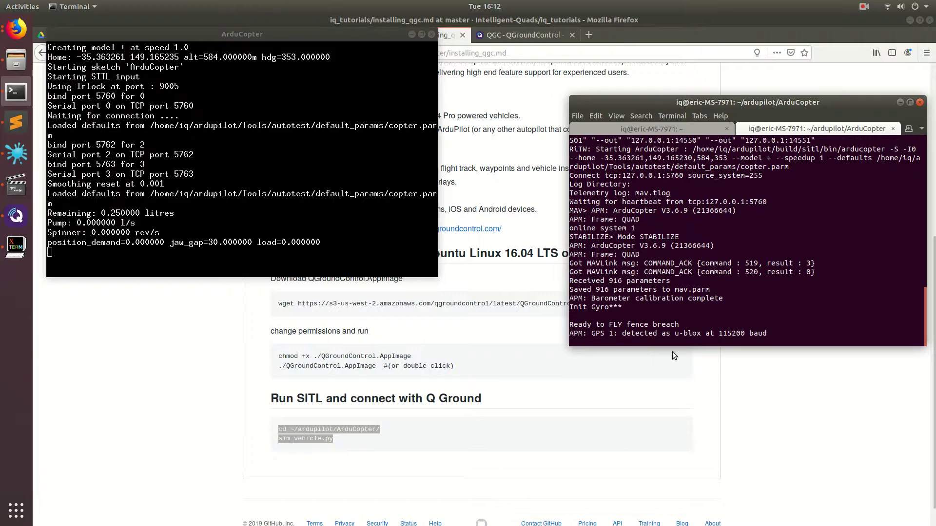
Maximize QGroundControl and zoom the satellite map onto the connected copter beside Monaro Hwy.
click(20, 221)
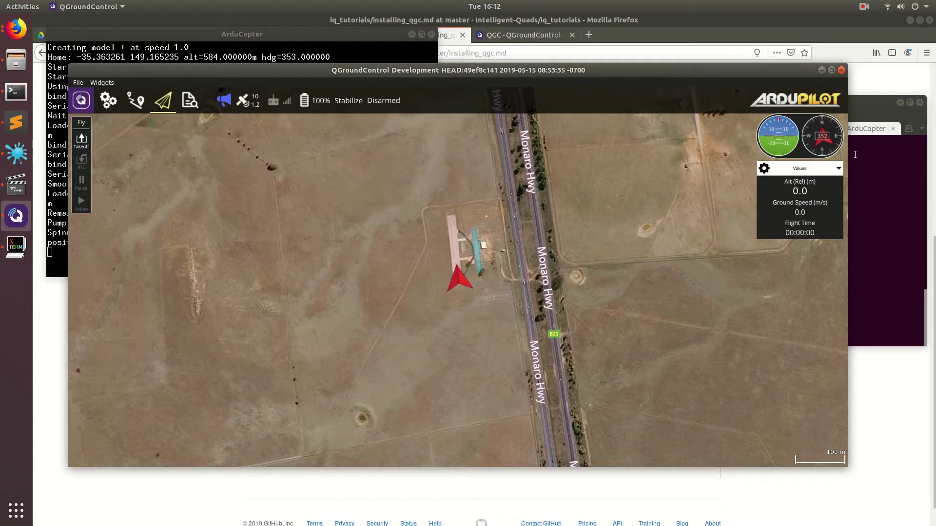
drag(677, 76, 536, 2)
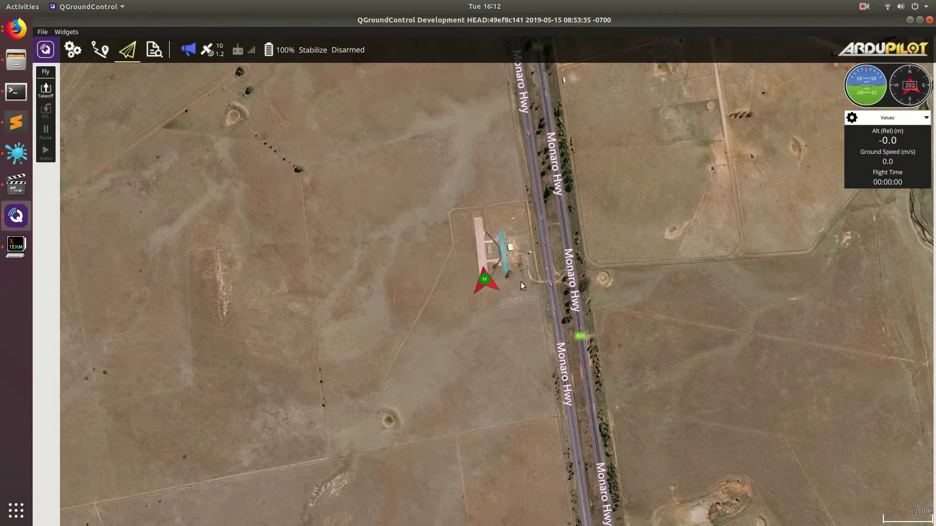
scroll(525, 292, down, 2)
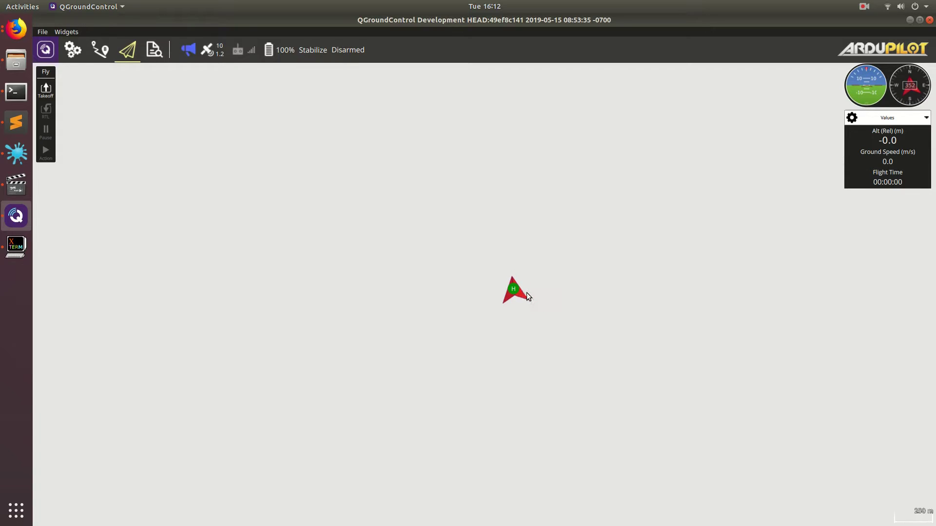
scroll(497, 292, up, 3)
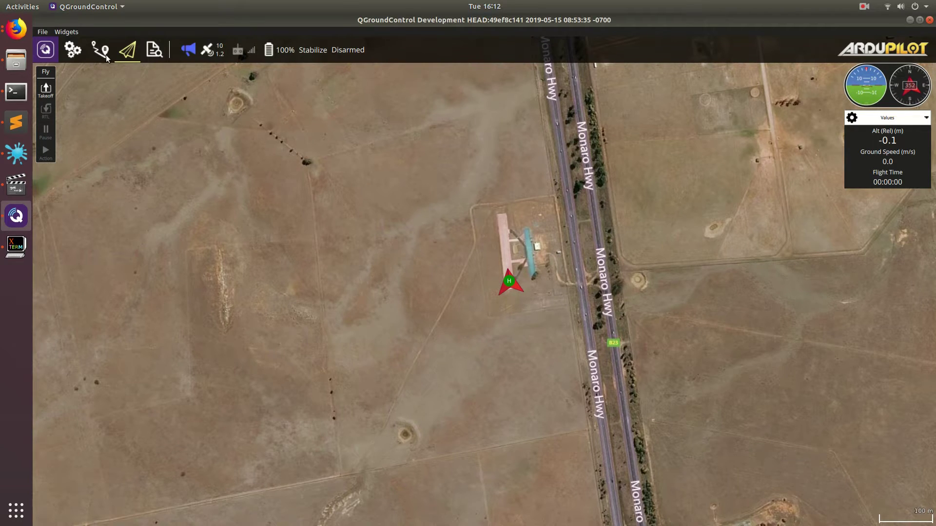
Add a Takeoff item near Planned Home at 50 m, with altitude kept Relative To Home.
click(108, 54)
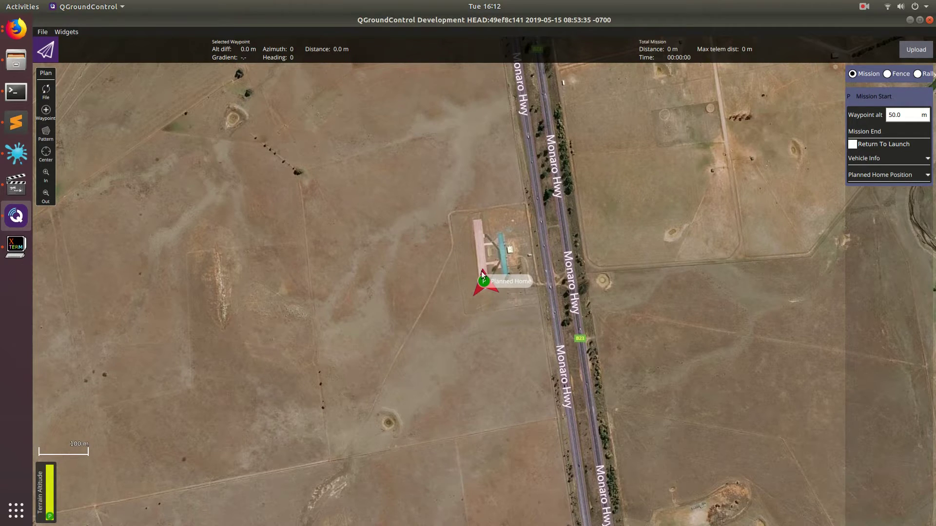
click(49, 113)
click(480, 248)
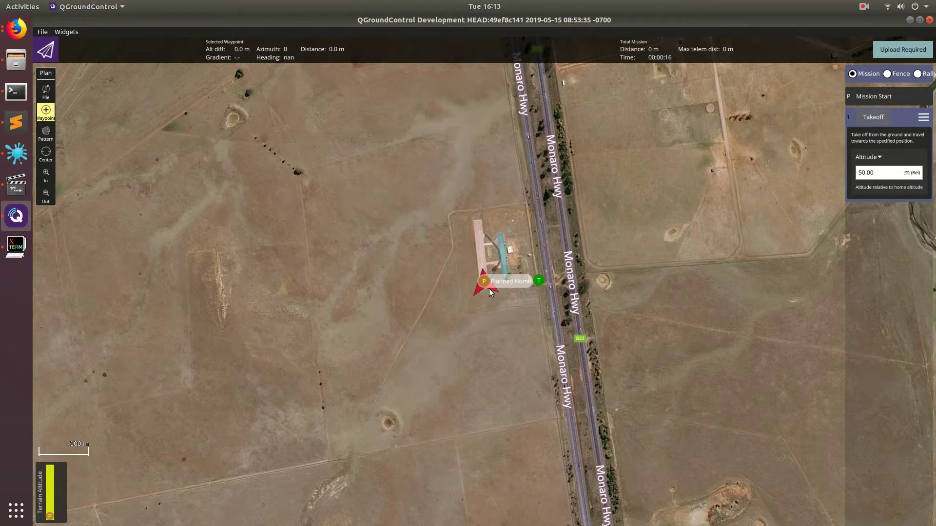
scroll(490, 292, up, 3)
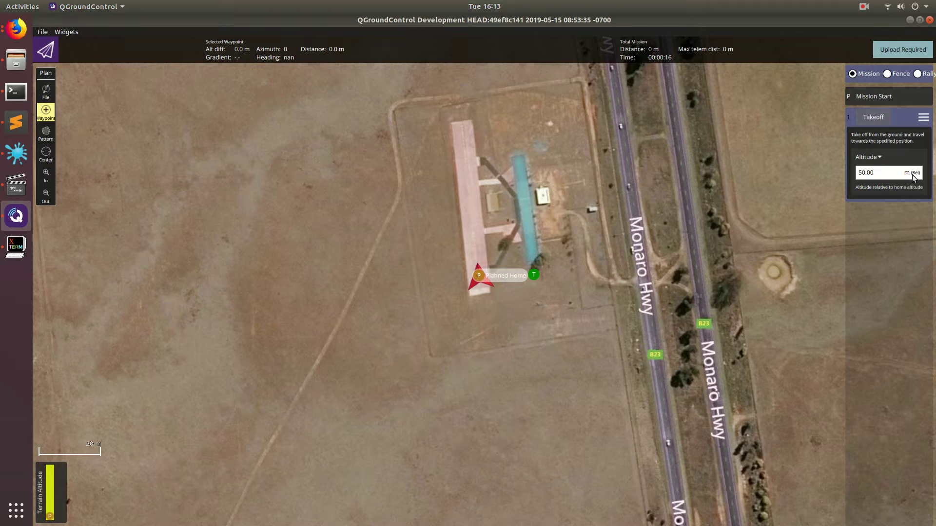
click(874, 158)
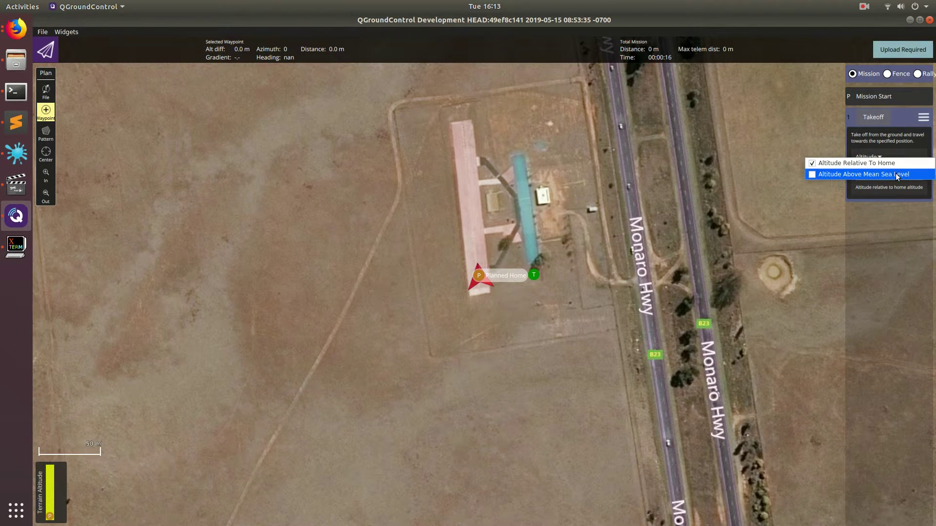
click(893, 207)
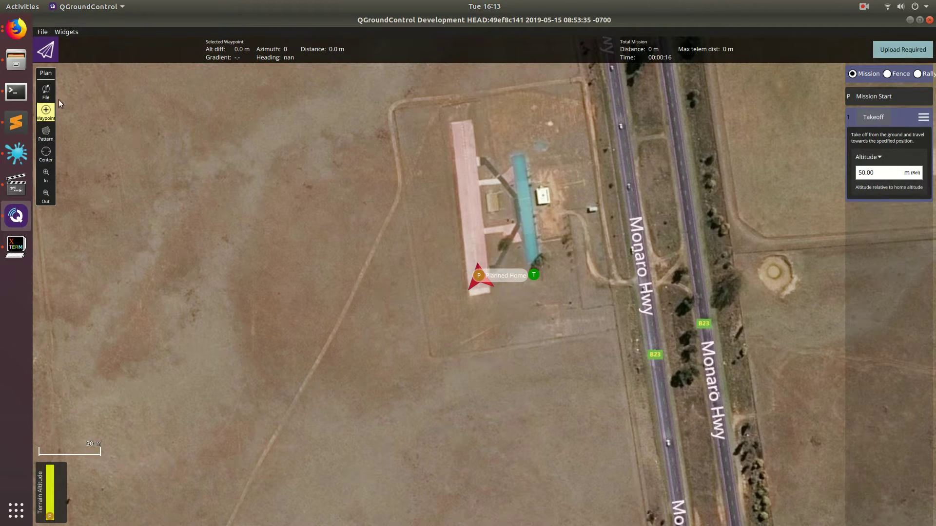
click(48, 116)
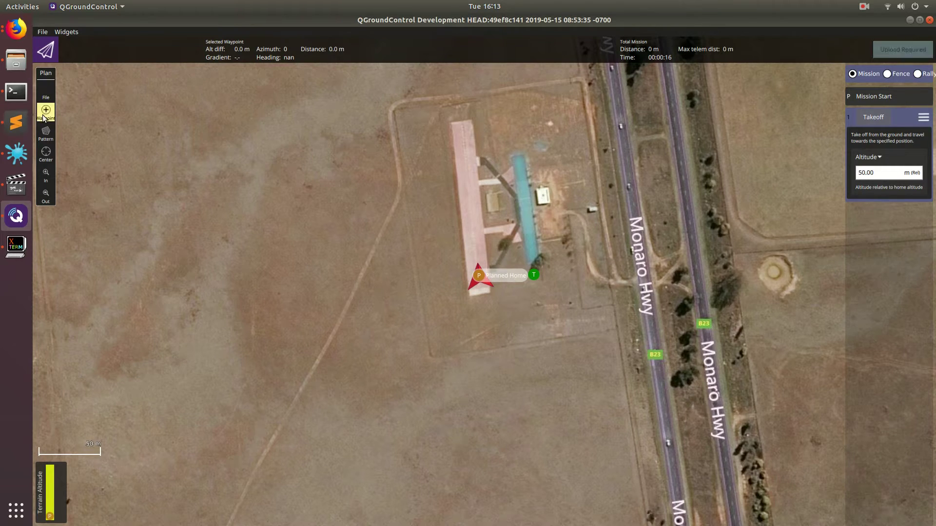
Place Waypoint 2 on the runway about 72 m north of home at 50 m altitude.
click(470, 186)
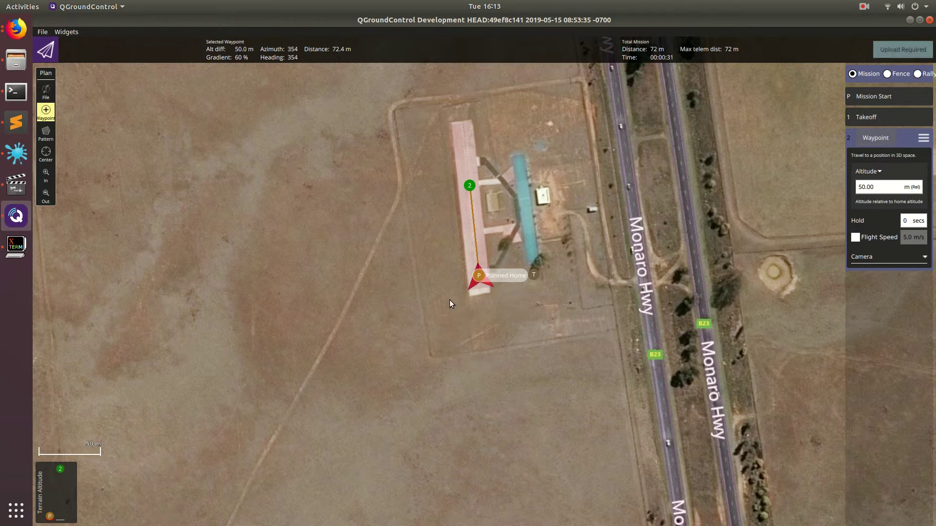
Upload the mission to the vehicle, then confirm Start Mission in the Fly view.
click(886, 49)
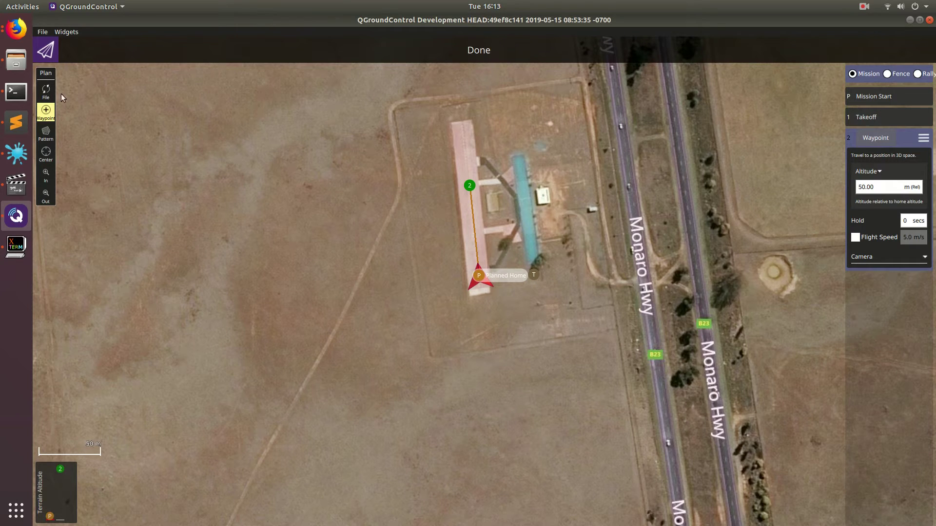
click(53, 56)
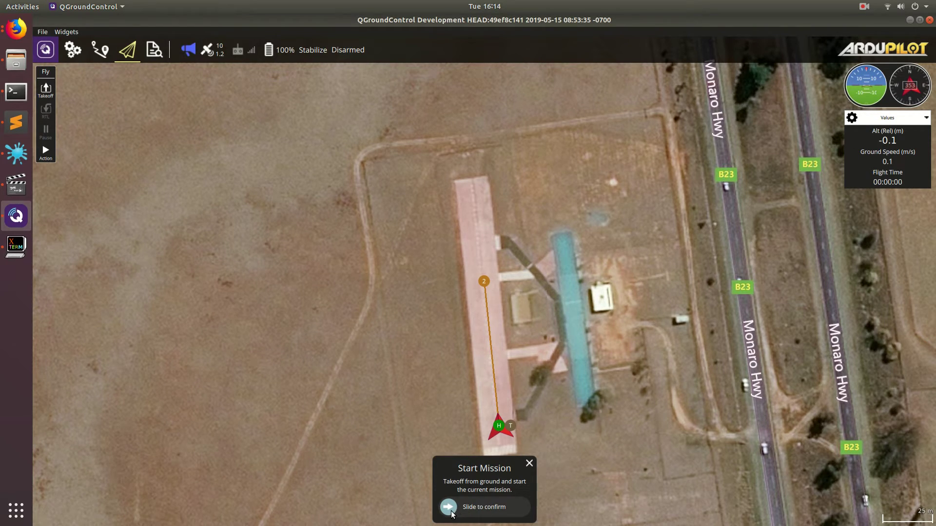
drag(448, 507, 513, 508)
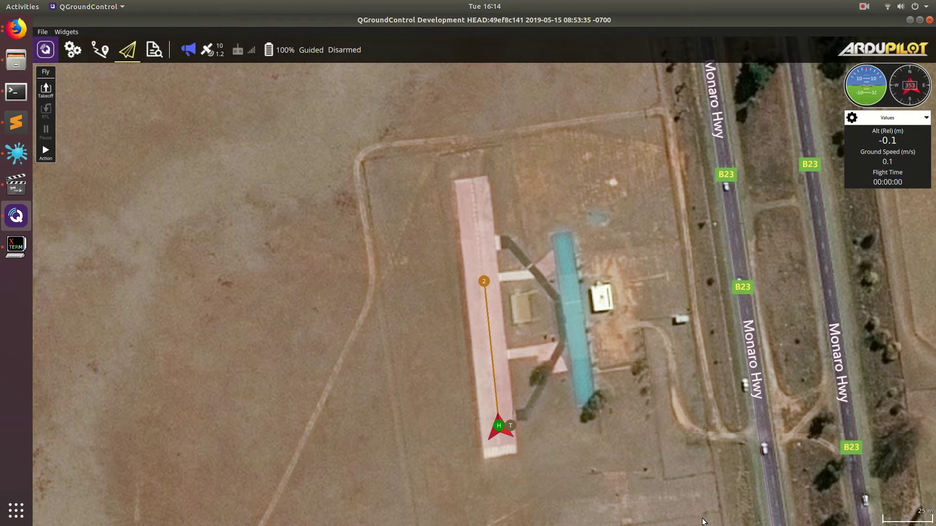